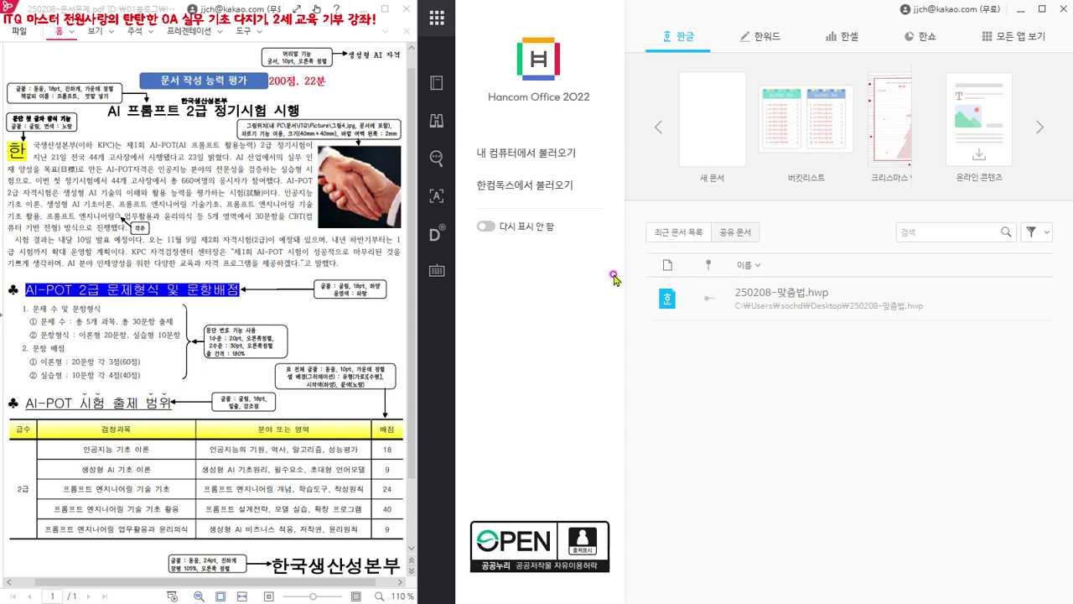
Open the document 250208-맞춤법.hwp from the 바탕 화면 folder on this computer and bring its AI 프롬프트 body text into view.
{"action": "left_click", "coordinate": [553, 156]}
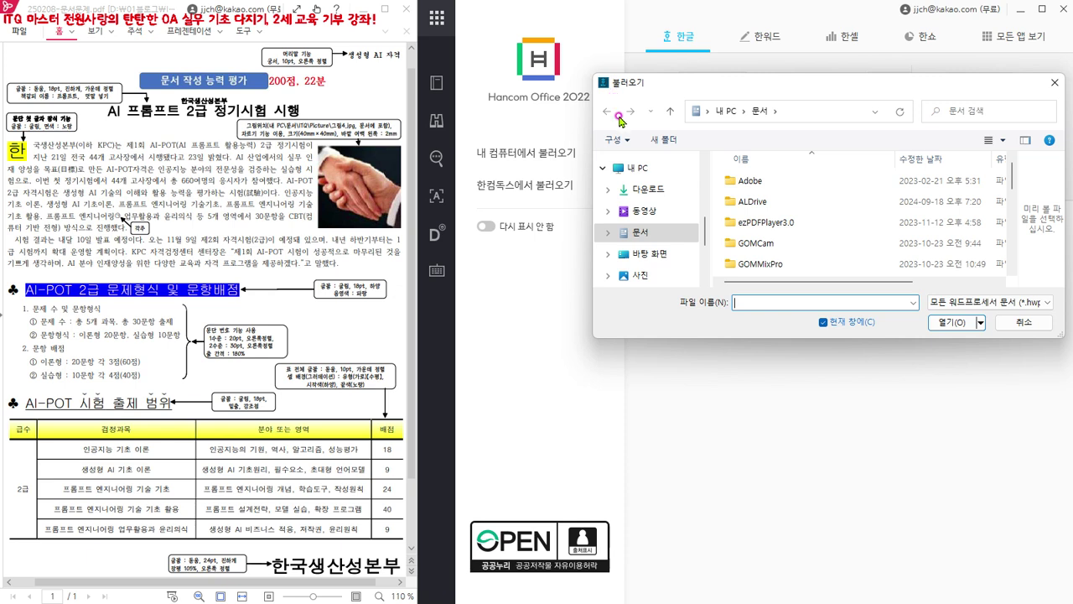
{"action": "left_click", "coordinate": [653, 256]}
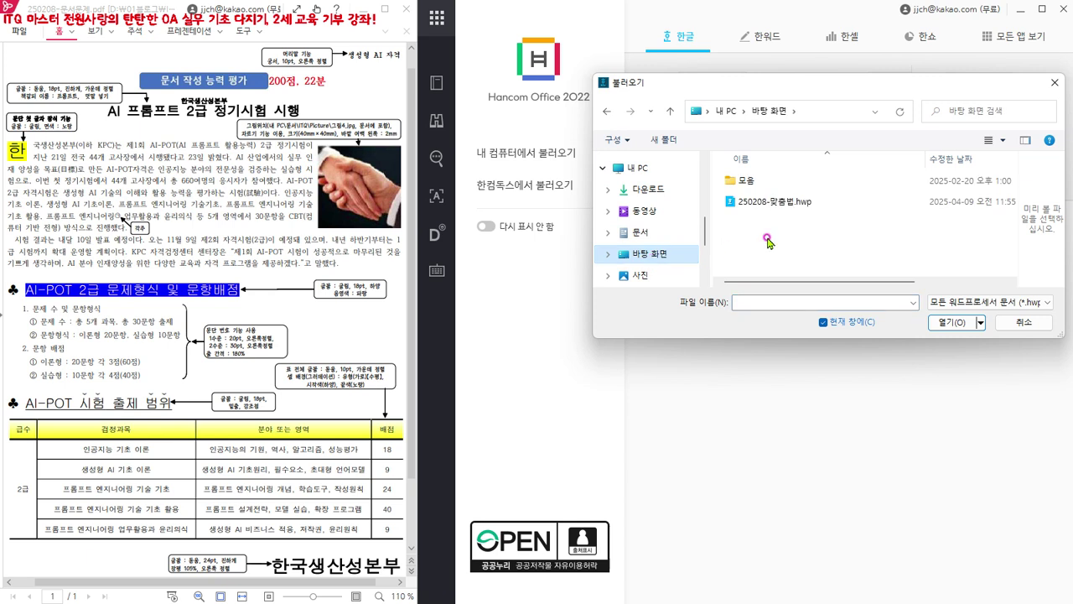
{"action": "left_click", "coordinate": [795, 205]}
{"action": "left_click", "coordinate": [972, 323]}
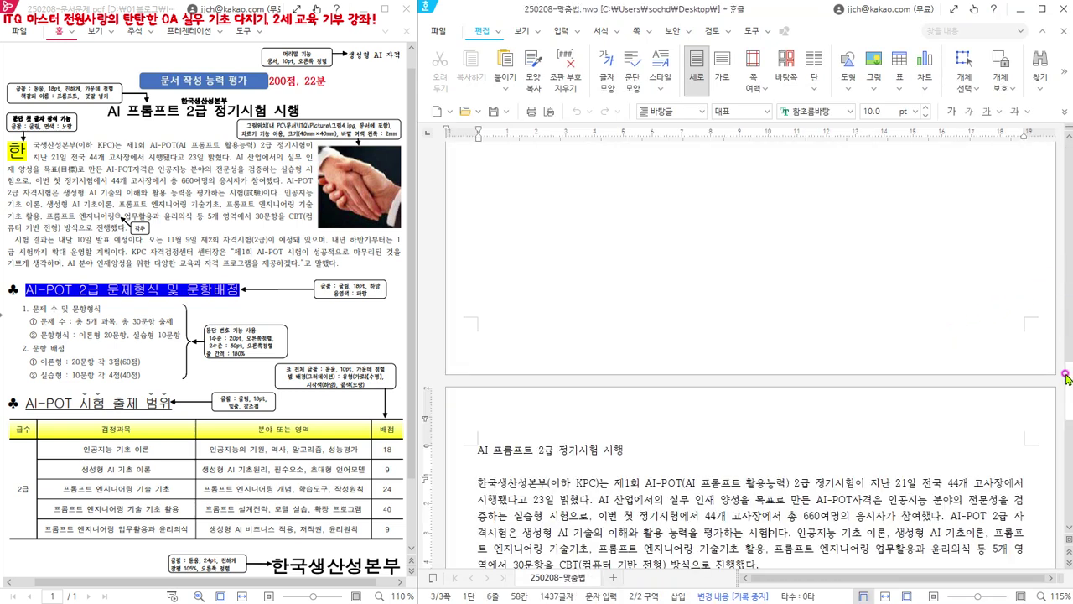
{"action": "left_click_drag", "start_coordinate": [1069, 392], "coordinate": [1067, 421]}
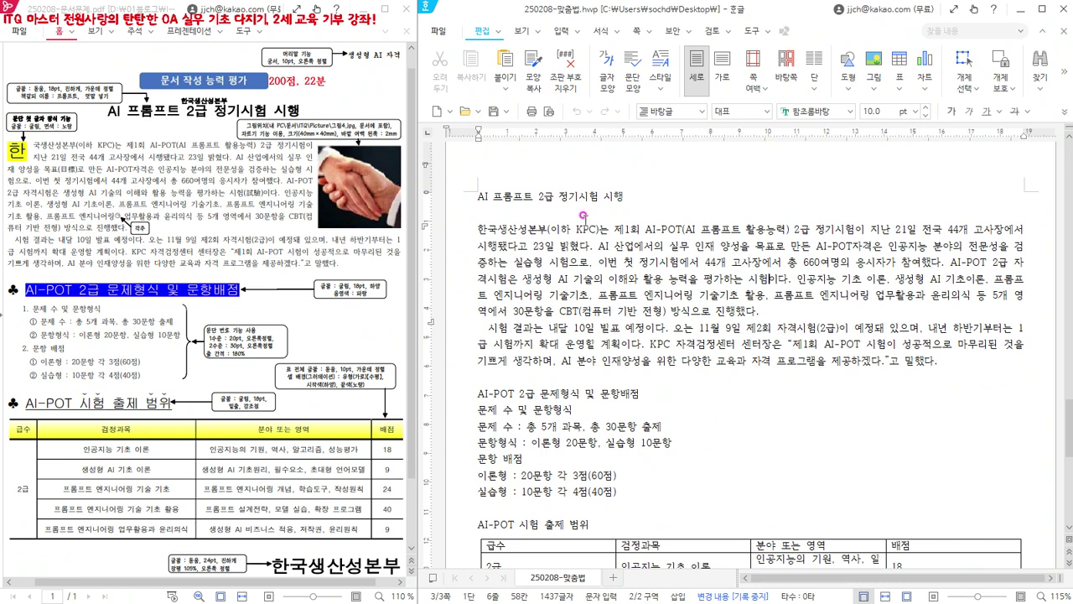
Convert the single character 한 at the start of the first body paragraph to 한(韓) with the Hanja conversion.
{"action": "left_click_drag", "start_coordinate": [478, 230], "coordinate": [486, 231]}
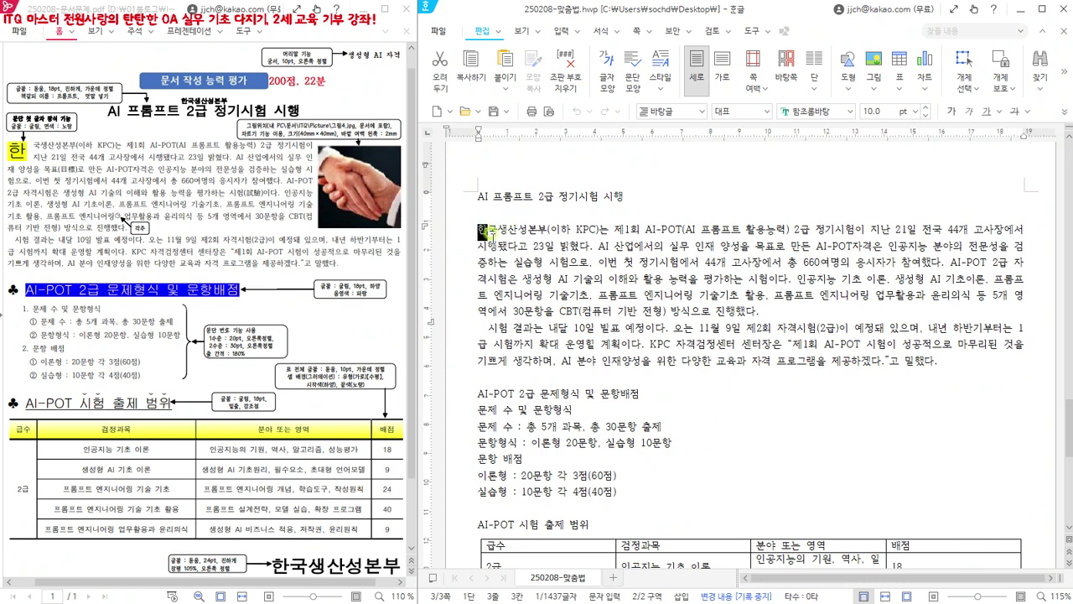
{"action": "left_click", "coordinate": [477, 228]}
{"action": "left_click_drag", "start_coordinate": [478, 228], "coordinate": [495, 229]}
{"action": "left_click", "coordinate": [479, 227]}
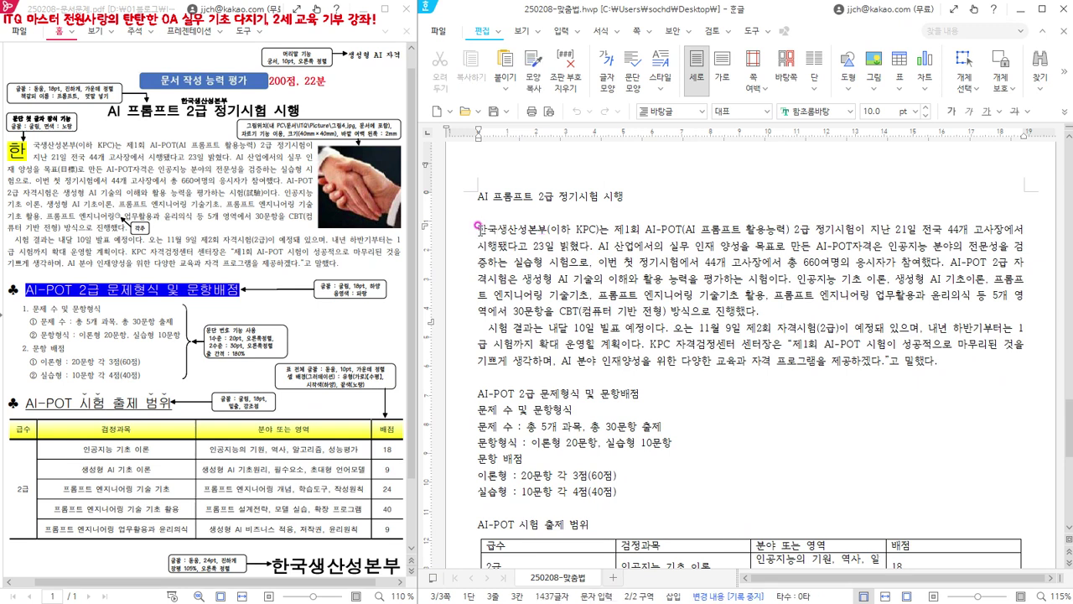
{"action": "left_click_drag", "start_coordinate": [477, 227], "coordinate": [487, 229]}
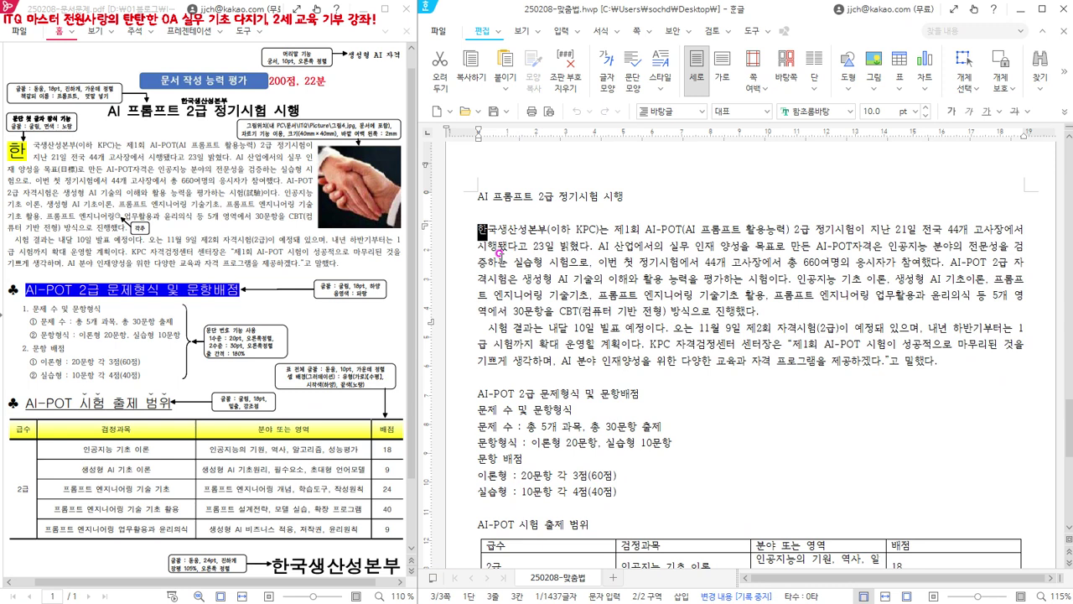
{"action": "left_click", "coordinate": [576, 33]}
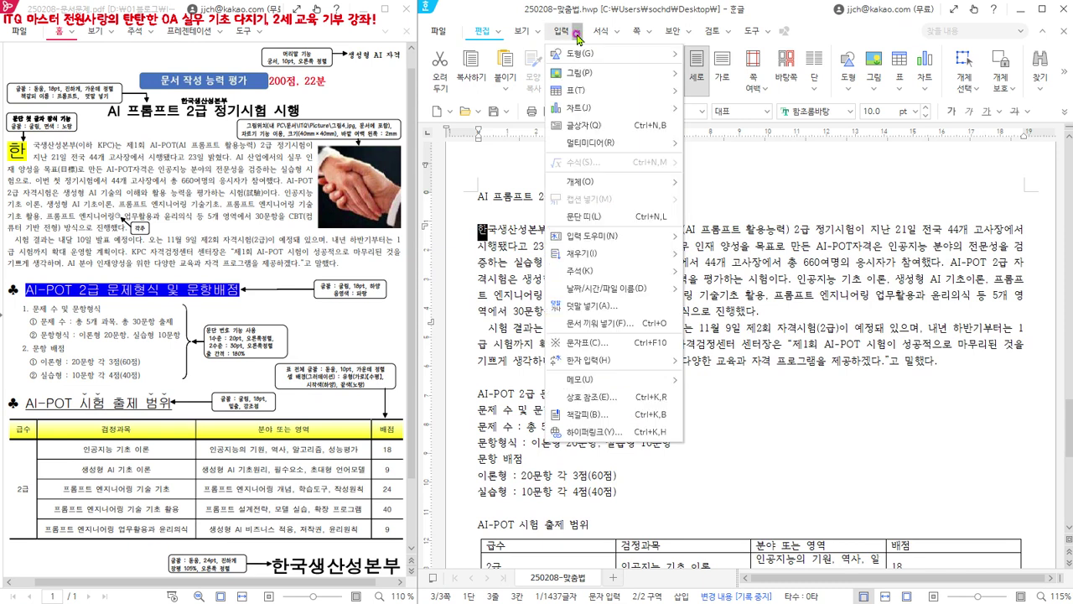
{"action": "mouse_move", "coordinate": [595, 361]}
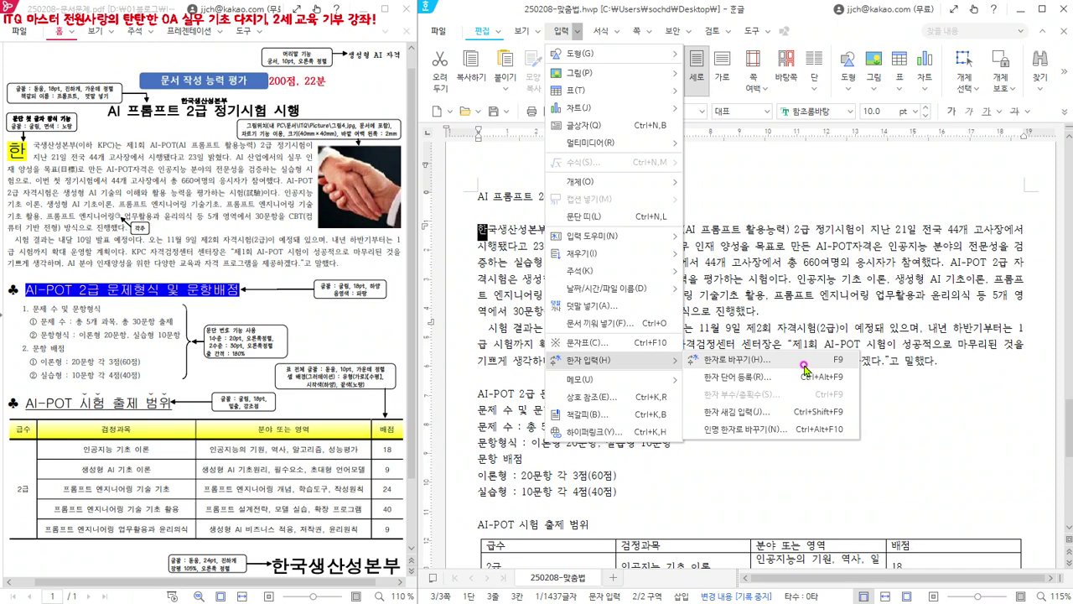
{"action": "left_click", "coordinate": [870, 477]}
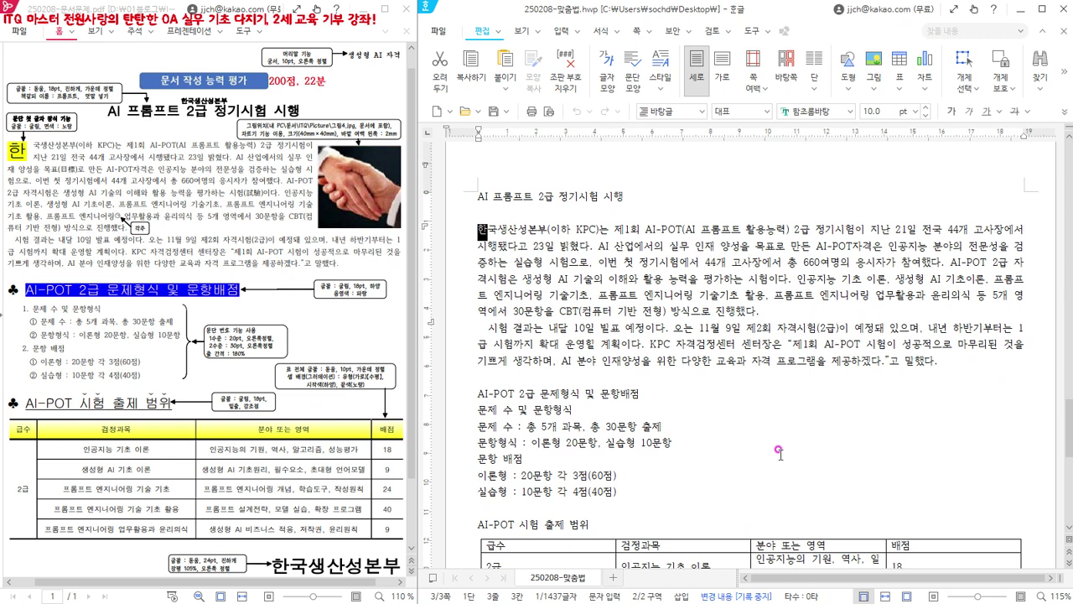
{"action": "key", "text": "F9"}
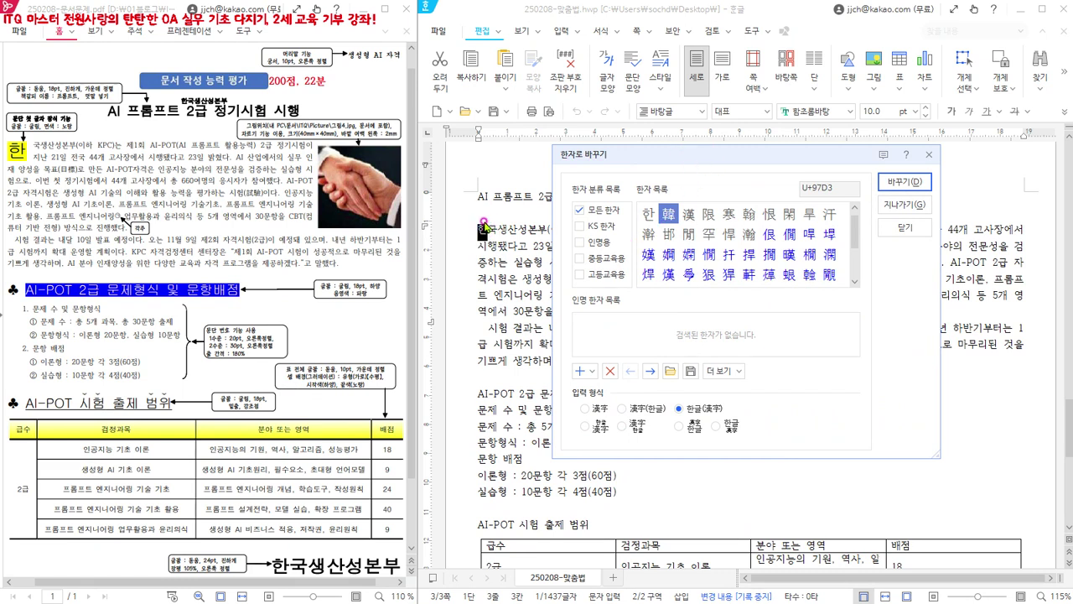
{"action": "mouse_move", "coordinate": [672, 227]}
{"action": "left_click", "coordinate": [907, 182]}
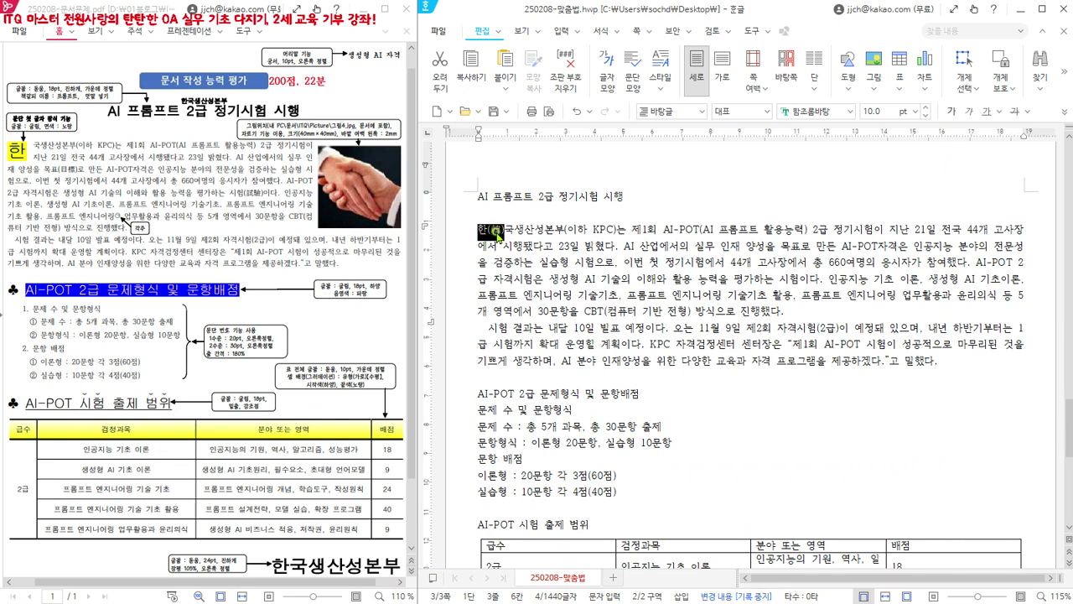
Delete the inserted (韓) after 한 at the start of the first body paragraph.
{"action": "left_click", "coordinate": [497, 235]}
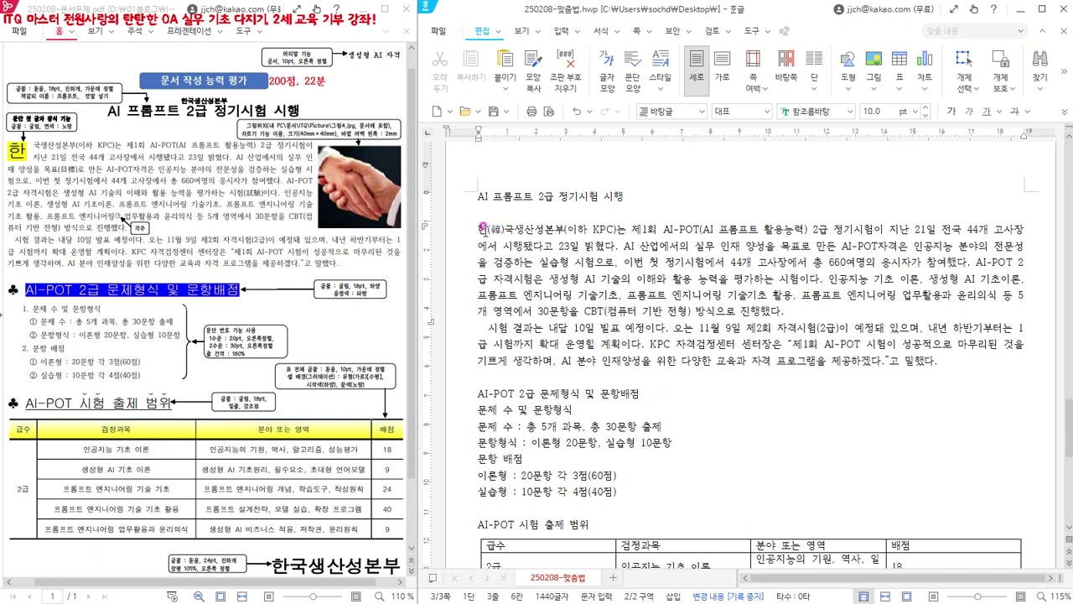
{"action": "left_click_drag", "start_coordinate": [488, 231], "coordinate": [506, 231]}
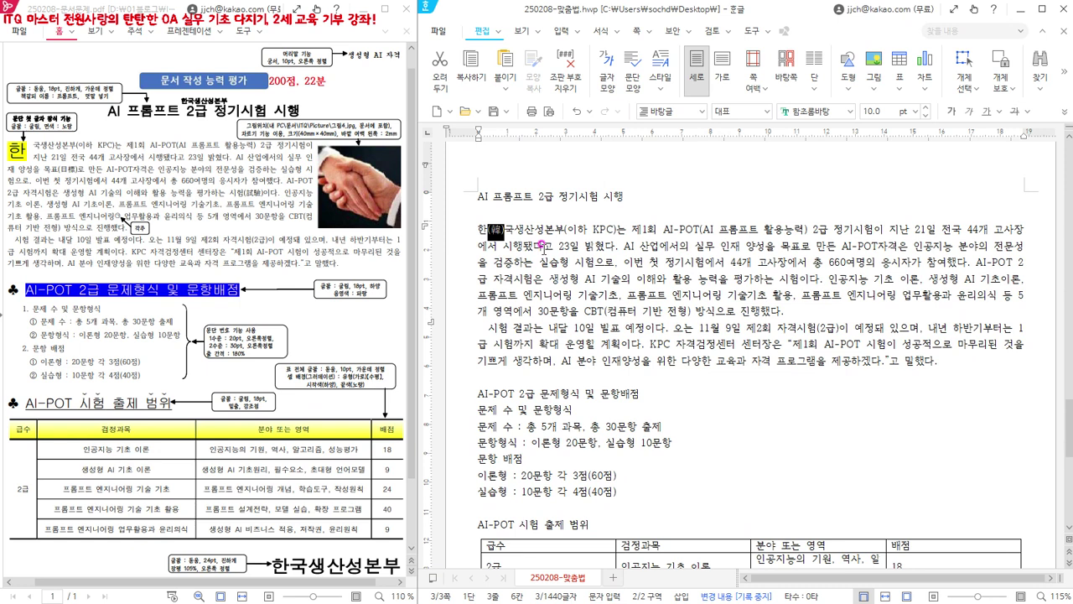
{"action": "key", "text": "Delete"}
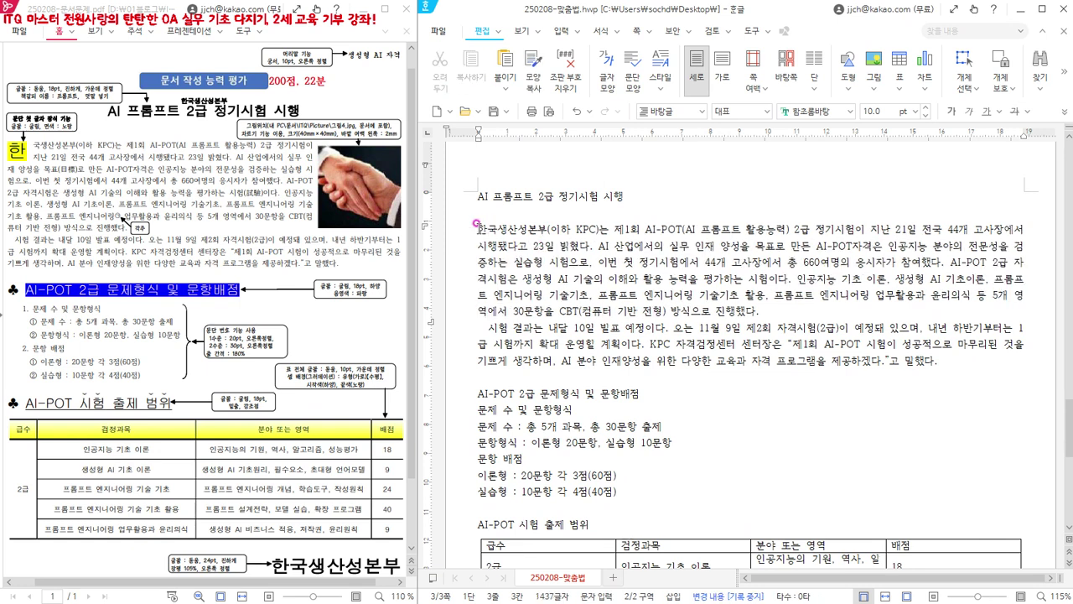
Convert the word 한국 at the start of the first body paragraph to 한국(韓國).
{"action": "left_click_drag", "start_coordinate": [476, 225], "coordinate": [504, 226]}
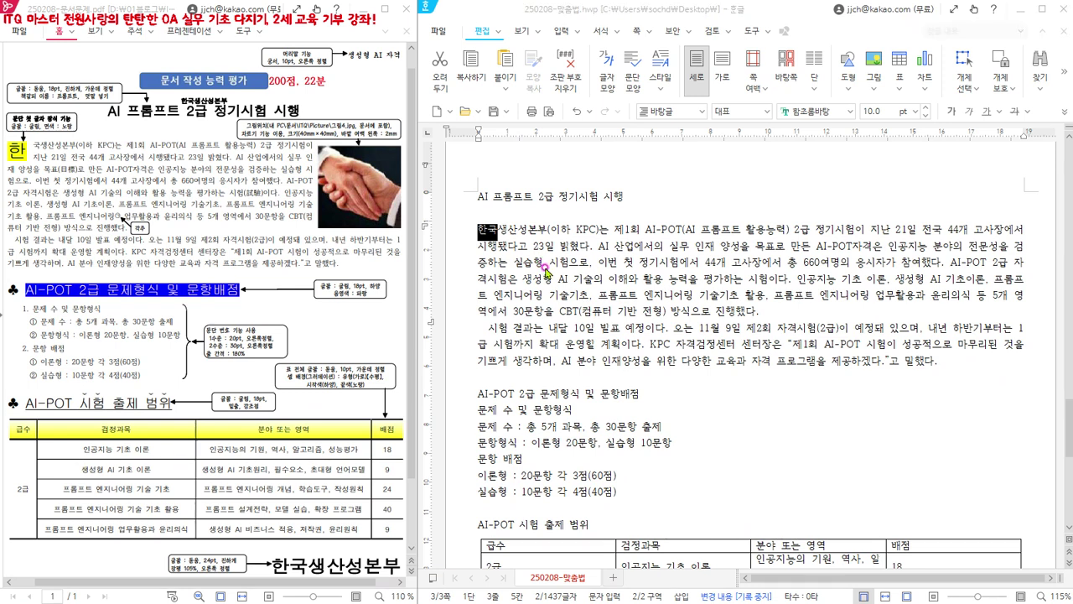
{"action": "key", "text": "F9"}
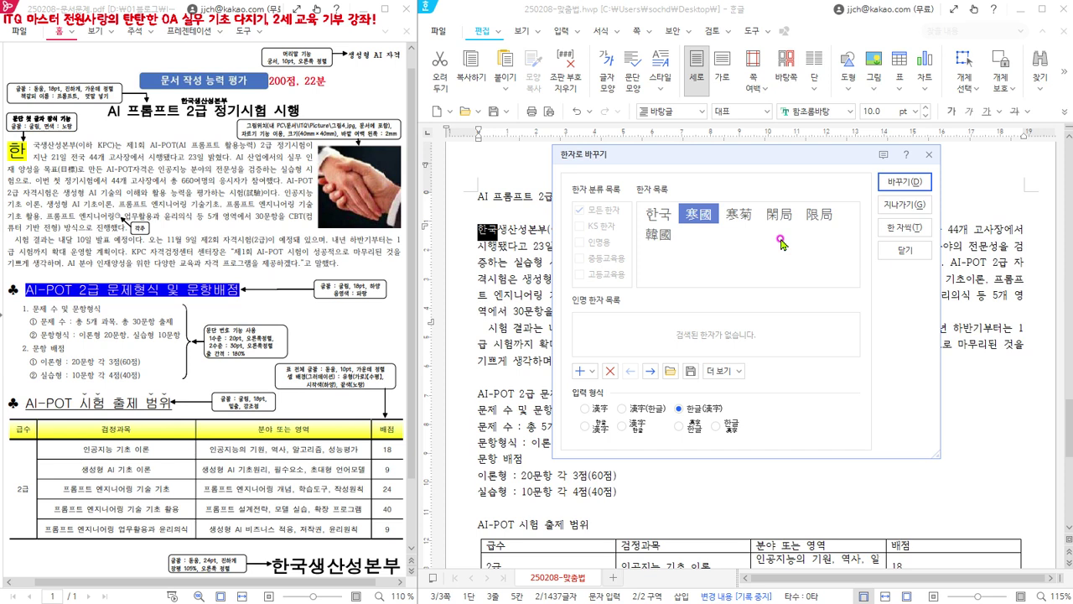
{"action": "left_click", "coordinate": [659, 238]}
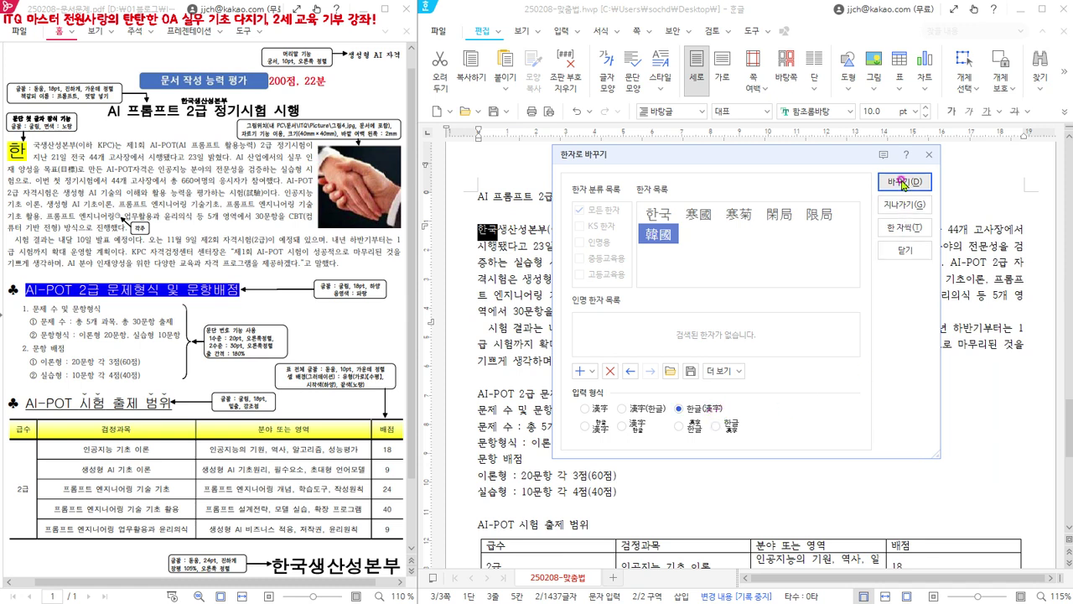
{"action": "left_click", "coordinate": [901, 180]}
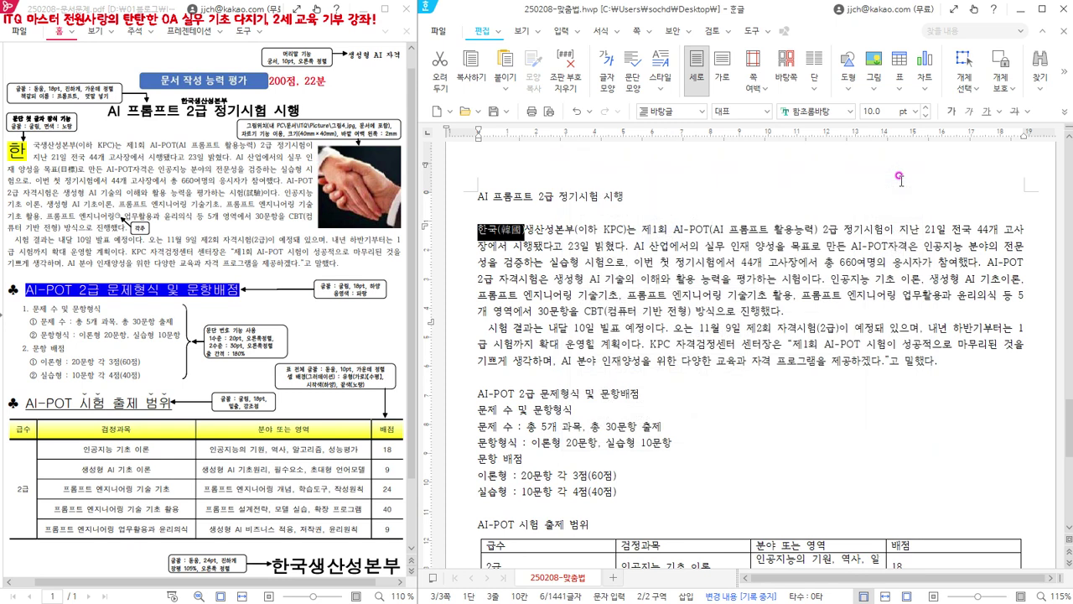
Remove the Hanja (韓國) that follows 한국 at the start of the first body paragraph.
{"action": "left_click", "coordinate": [498, 226]}
{"action": "left_click_drag", "start_coordinate": [498, 226], "coordinate": [521, 226]}
{"action": "key", "text": "Delete"}
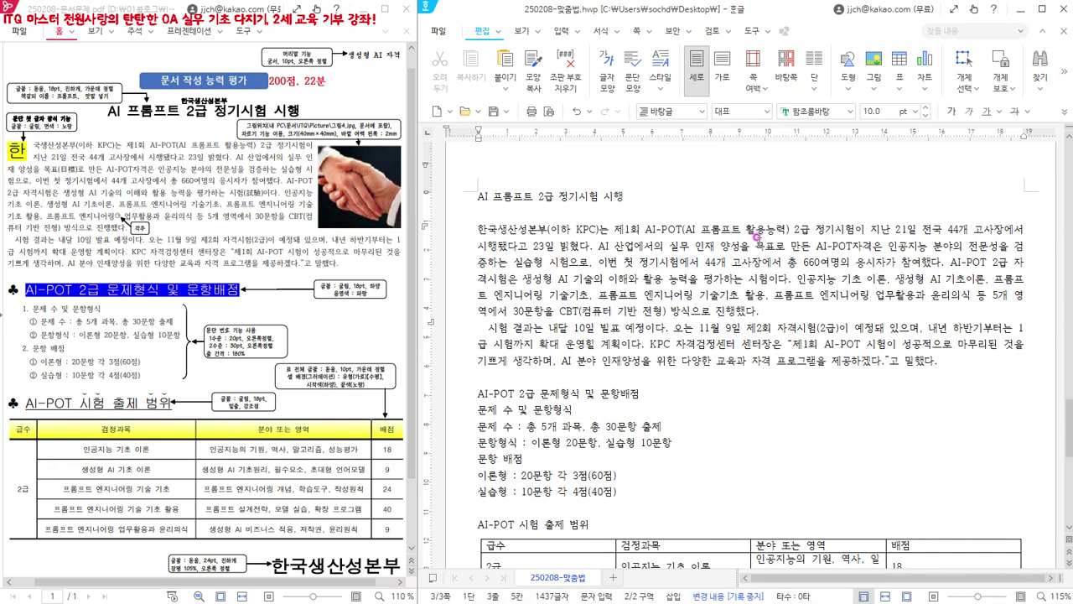
Convert 목표 in the second line of the first body paragraph to 목표(目標), checking the dictionary meaning of 目標 before applying it.
{"action": "left_click", "coordinate": [763, 244]}
{"action": "left_click_drag", "start_coordinate": [768, 241], "coordinate": [779, 245]}
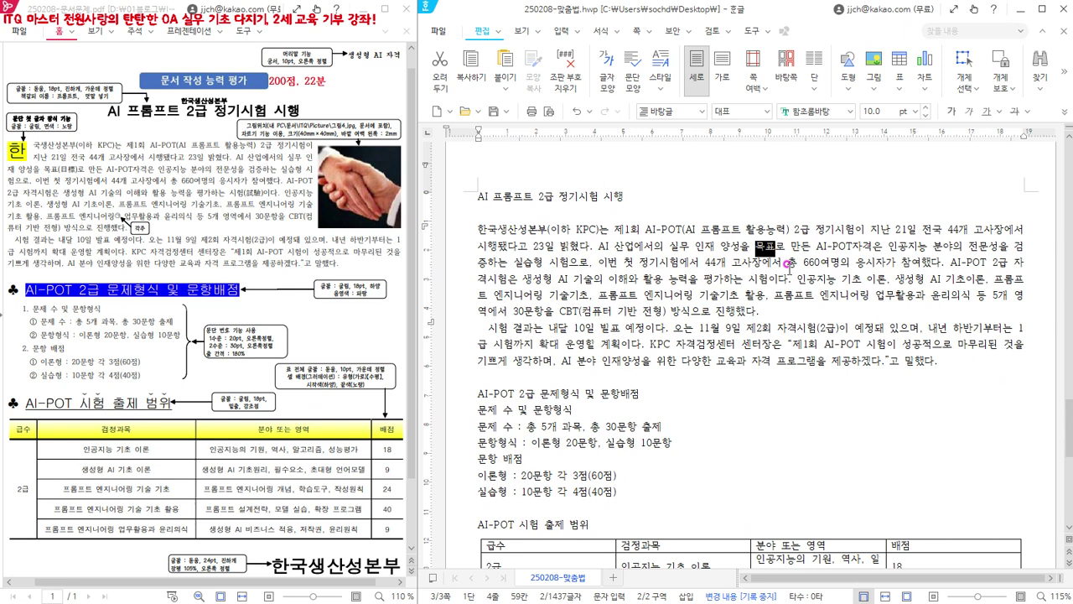
{"action": "key", "text": "F9"}
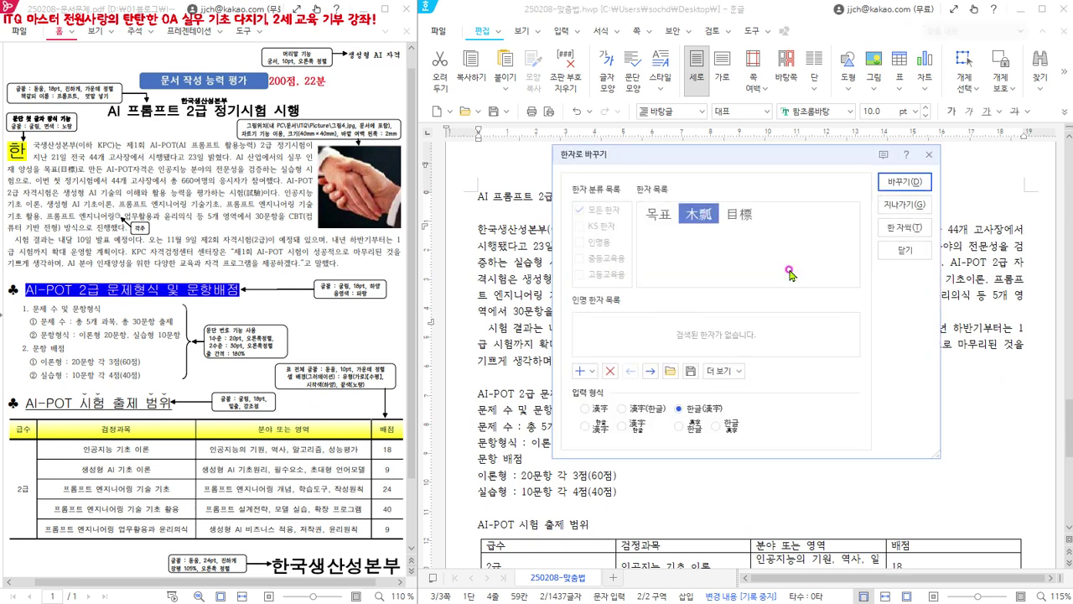
{"action": "left_click", "coordinate": [743, 216]}
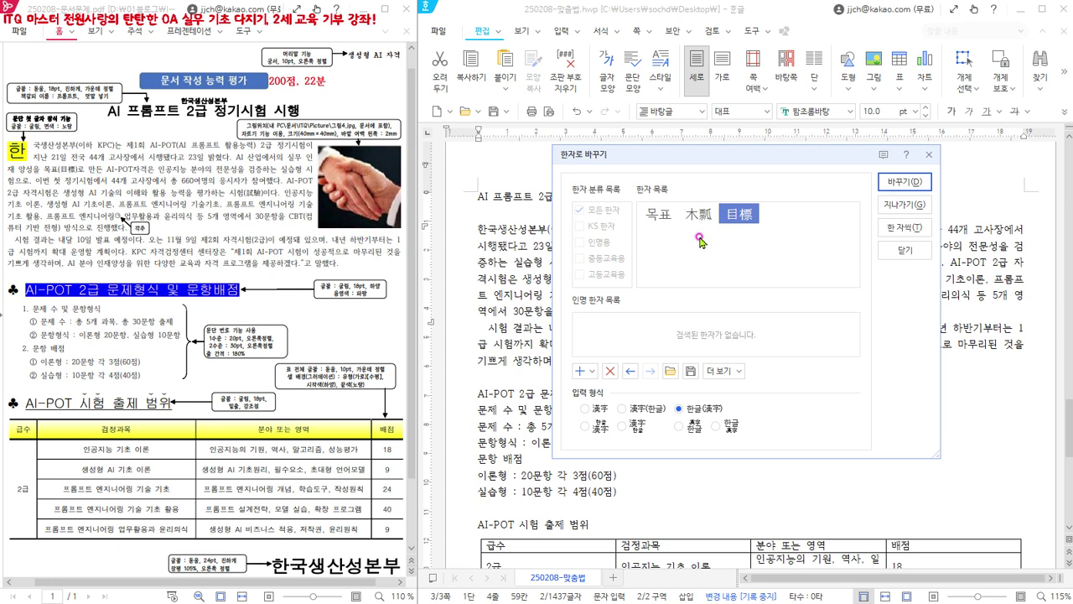
{"action": "mouse_move", "coordinate": [734, 220]}
{"action": "left_click", "coordinate": [739, 371]}
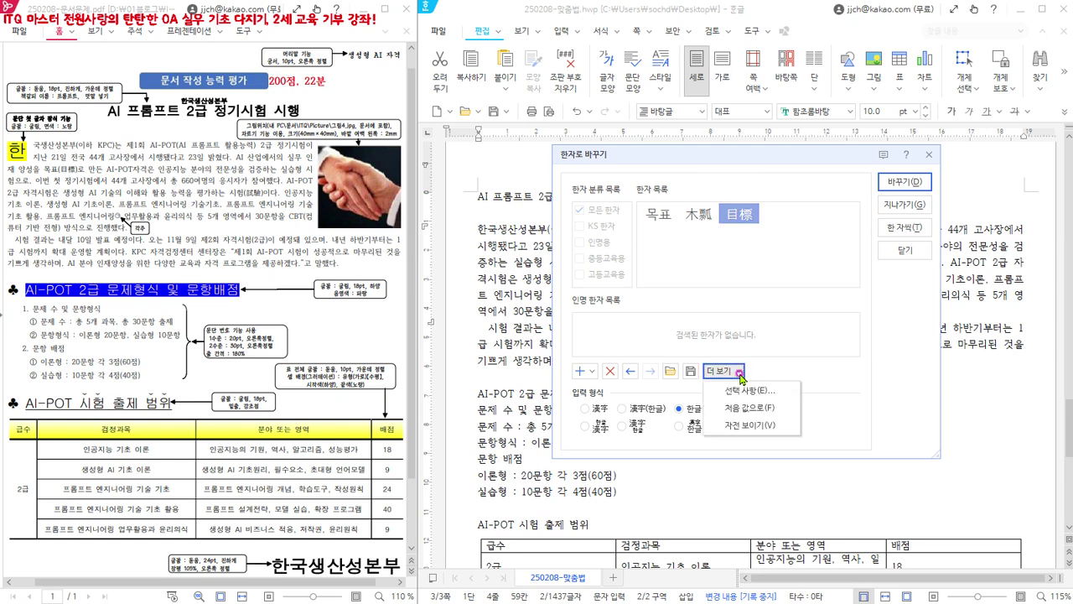
{"action": "left_click", "coordinate": [749, 426]}
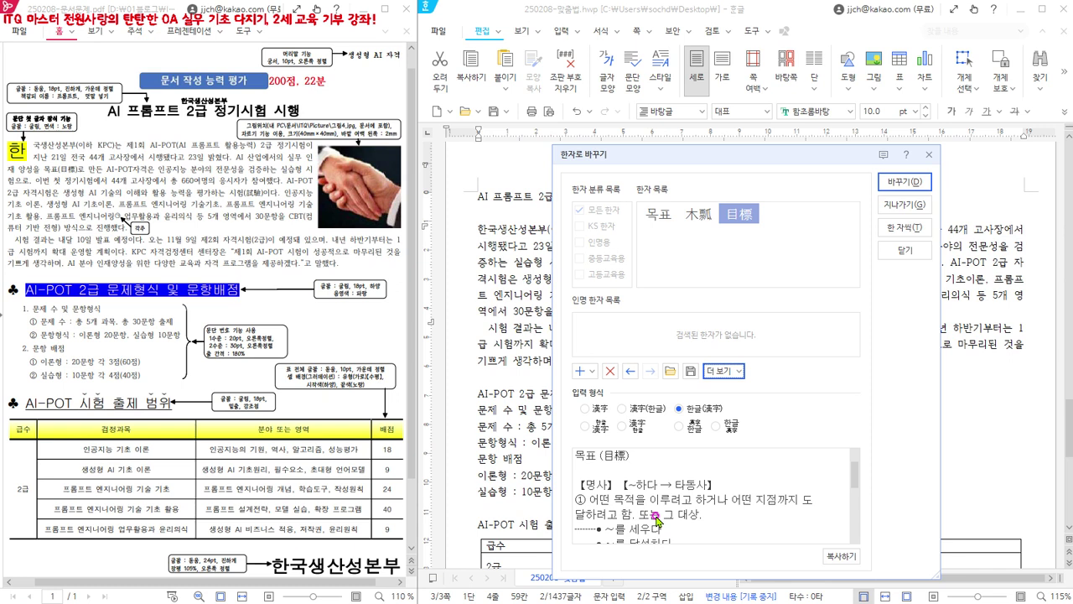
{"action": "left_click", "coordinate": [740, 372]}
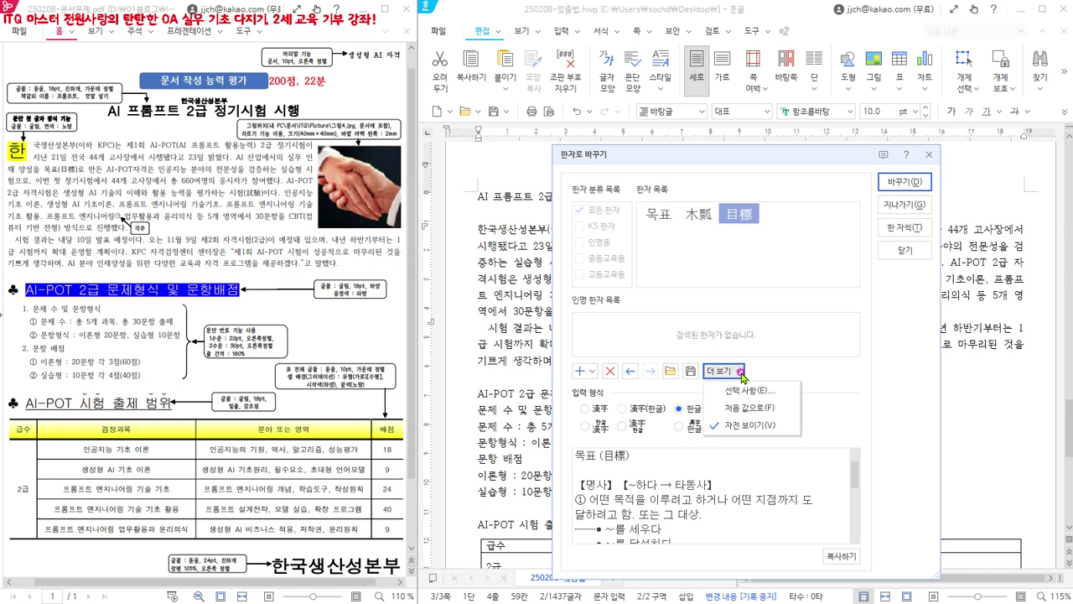
{"action": "left_click", "coordinate": [751, 425]}
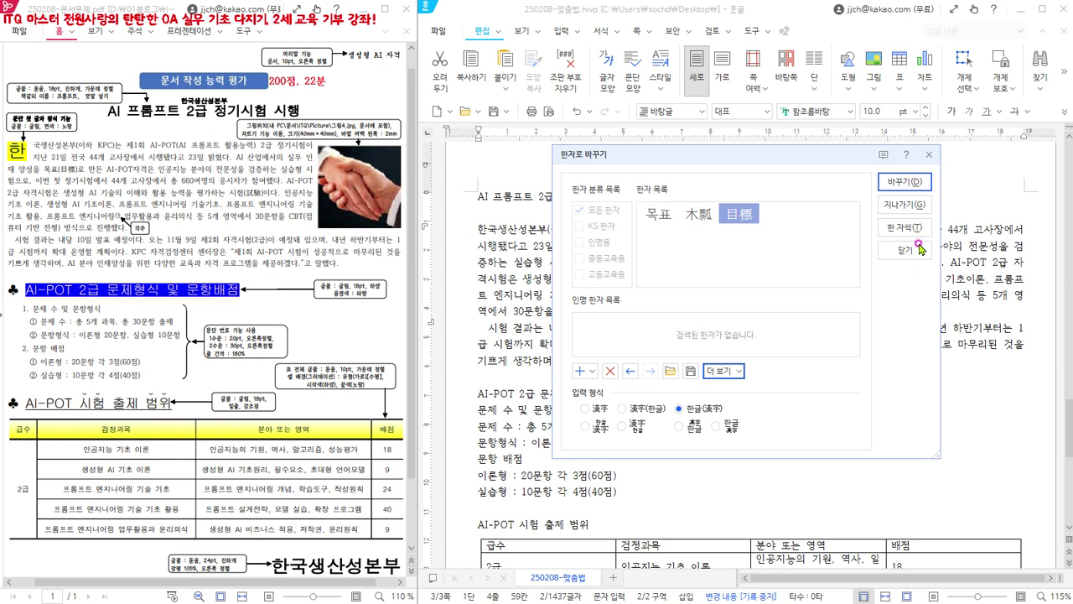
{"action": "left_click", "coordinate": [900, 182]}
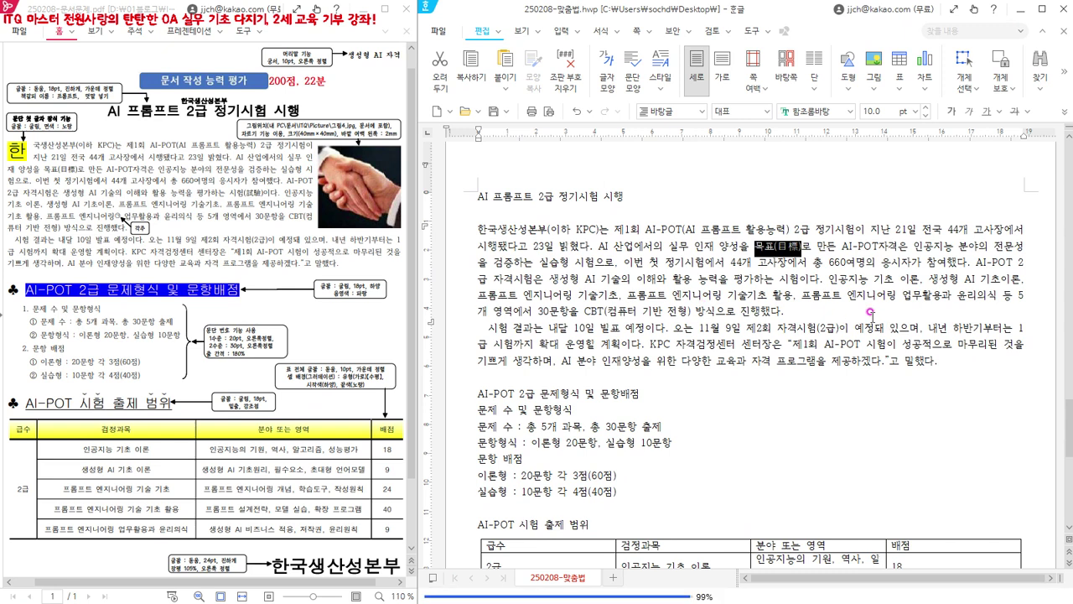
Select 시험 after 평가하는 in the fourth line of the first body paragraph and view its Hanja candidates character by character, without converting.
{"action": "left_click_drag", "start_coordinate": [780, 280], "coordinate": [799, 280]}
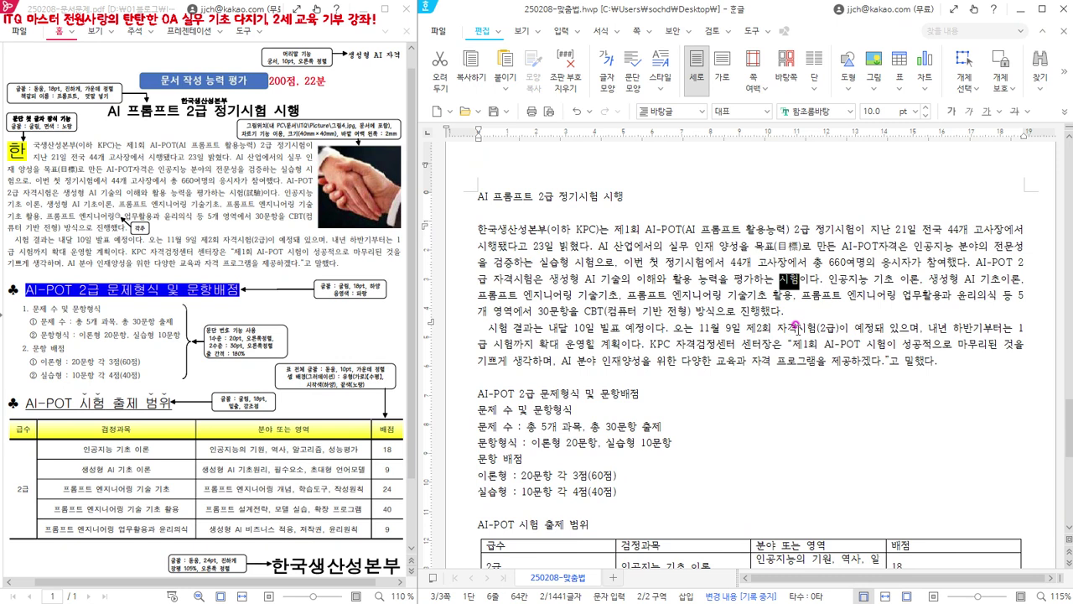
{"action": "key", "text": "F9"}
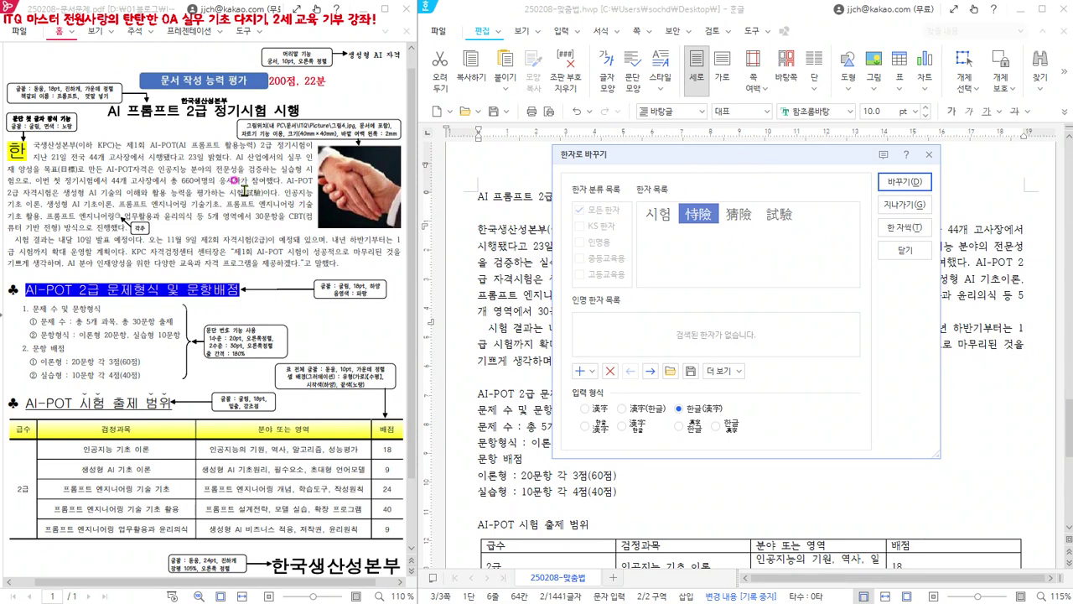
{"action": "left_click", "coordinate": [780, 217]}
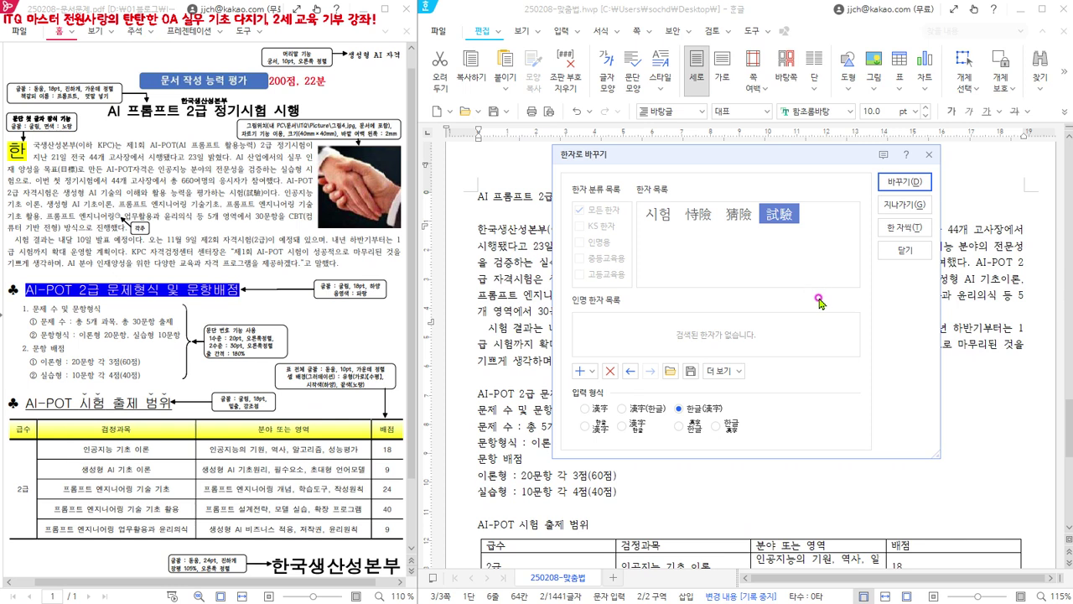
{"action": "left_click", "coordinate": [908, 229]}
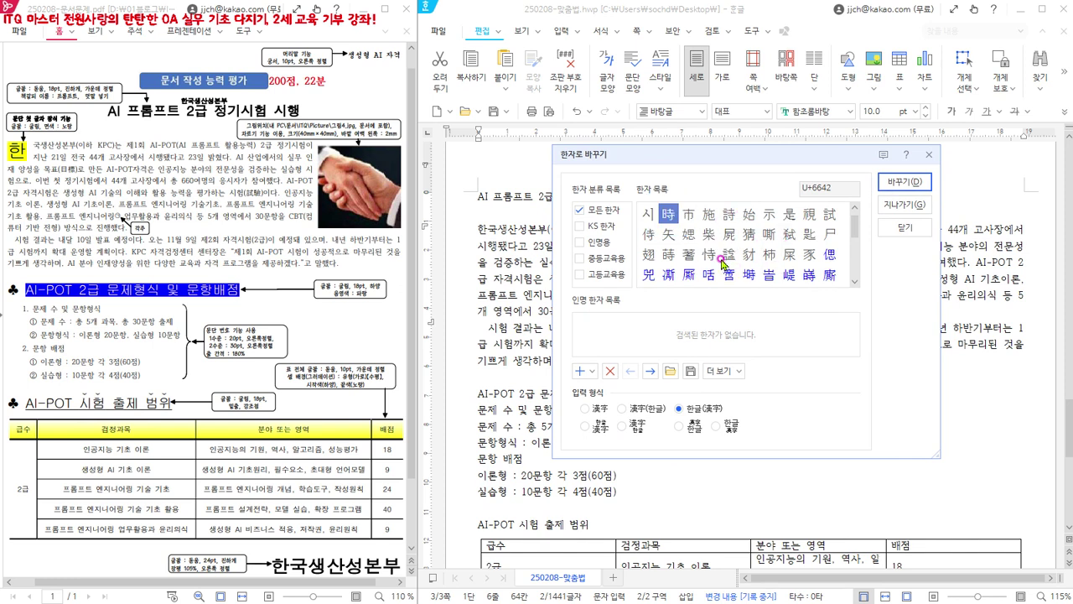
{"action": "left_click", "coordinate": [897, 229]}
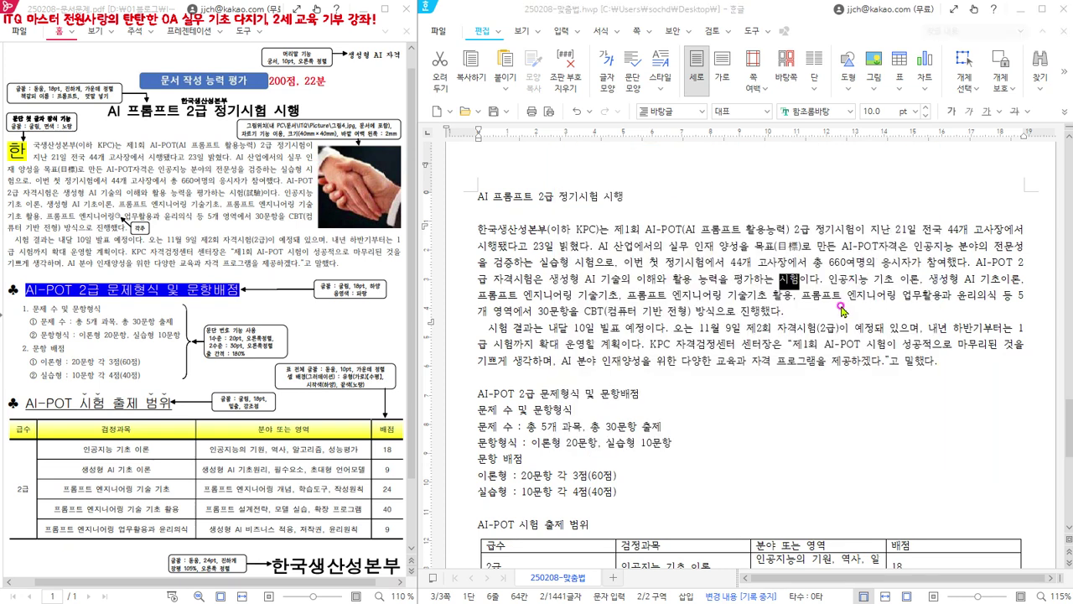
Convert the selected 시험 in the fourth line of the first body paragraph to 시험(試驗).
{"action": "key", "text": "F9"}
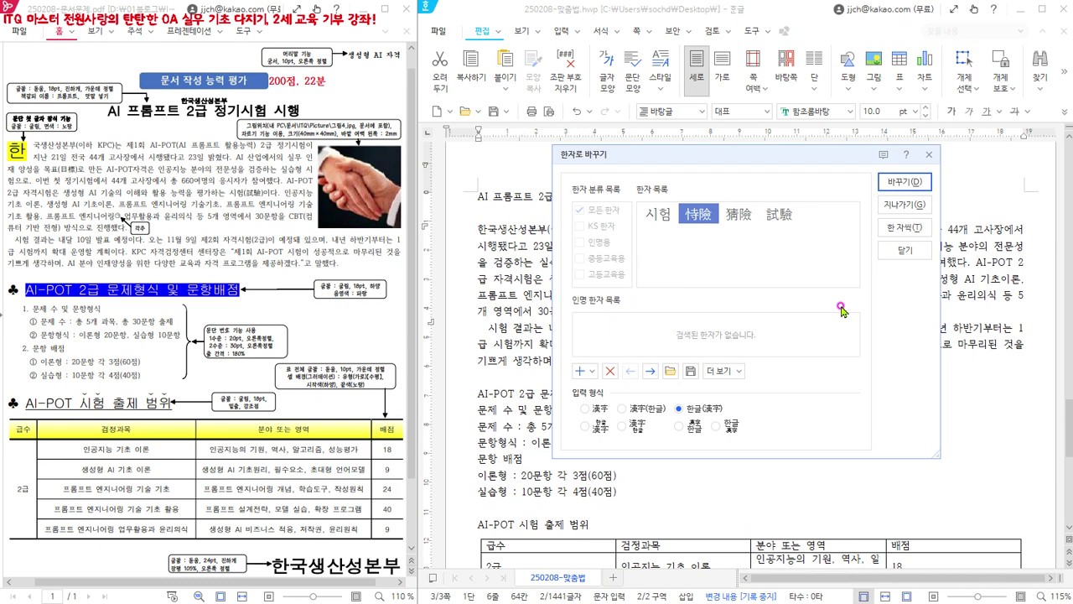
{"action": "left_click", "coordinate": [778, 214]}
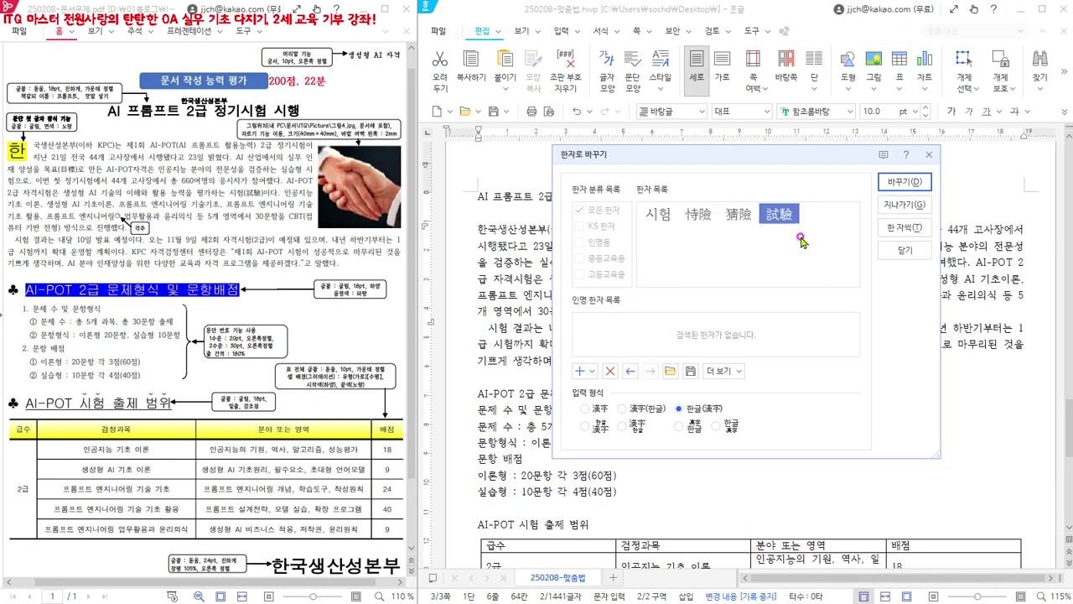
{"action": "left_click", "coordinate": [908, 182]}
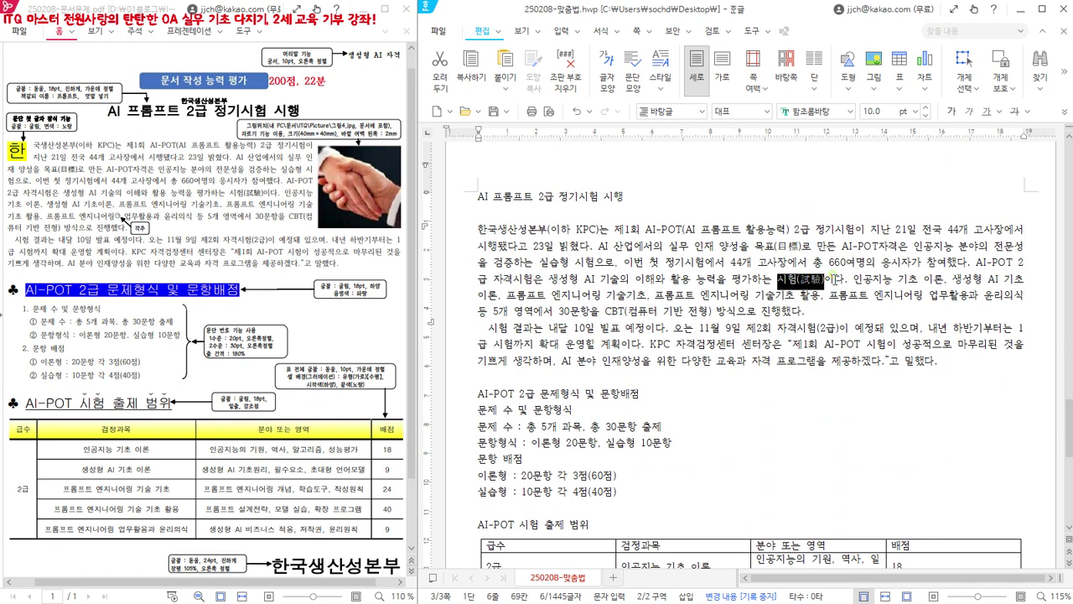
{"action": "left_click", "coordinate": [834, 280]}
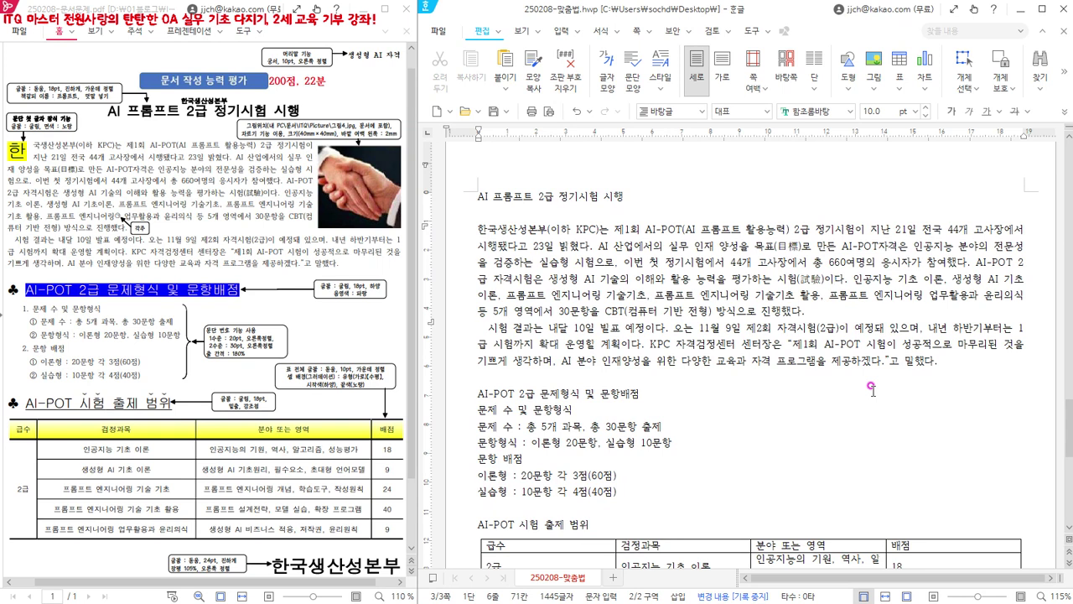
Save the document under the new name 250208-문서2.hwp on the desktop (바탕 화면).
{"action": "left_click", "coordinate": [440, 32]}
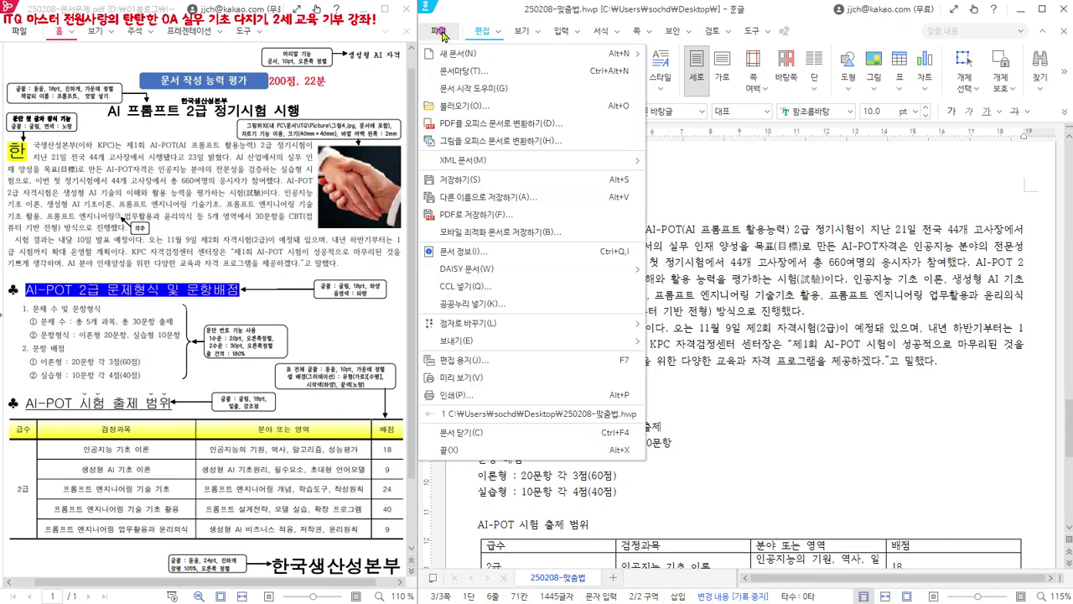
{"action": "left_click", "coordinate": [476, 198]}
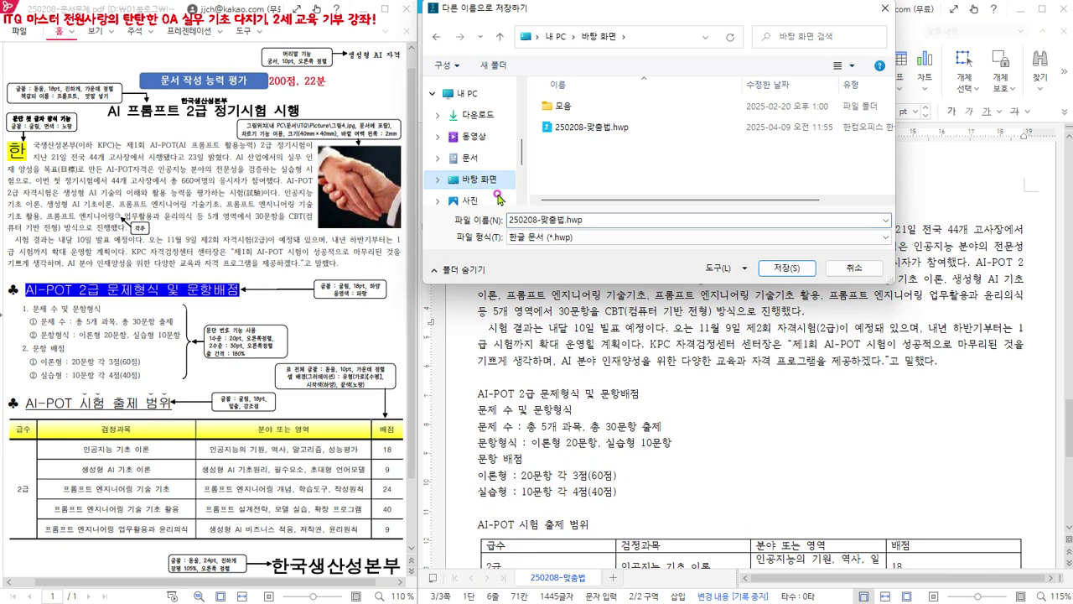
{"action": "left_click_drag", "start_coordinate": [542, 220], "coordinate": [563, 220]}
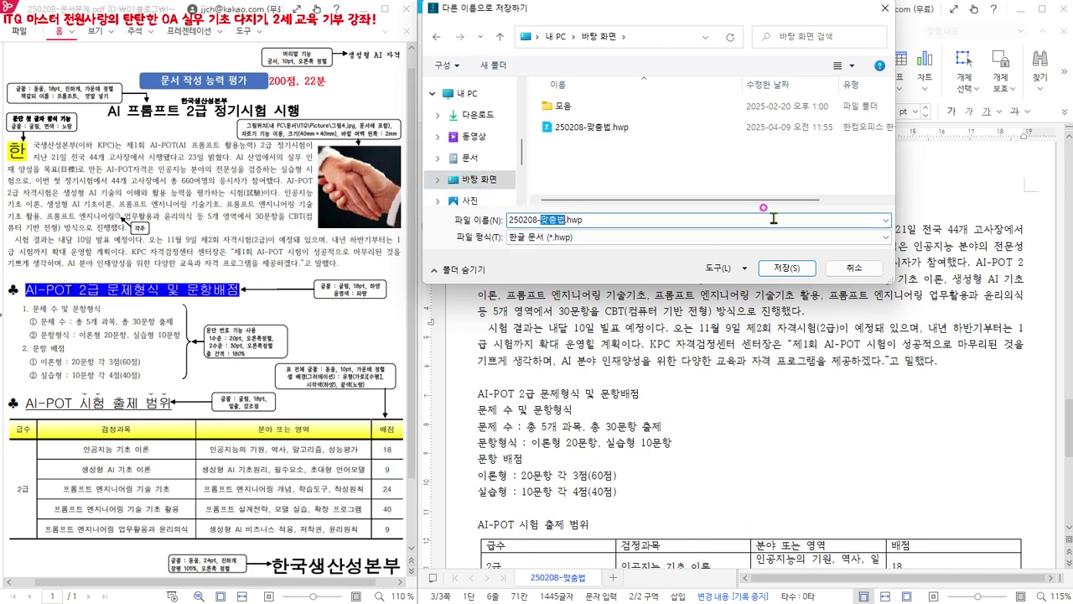
{"action": "type", "text": "무"}
{"action": "type", "text": "서2"}
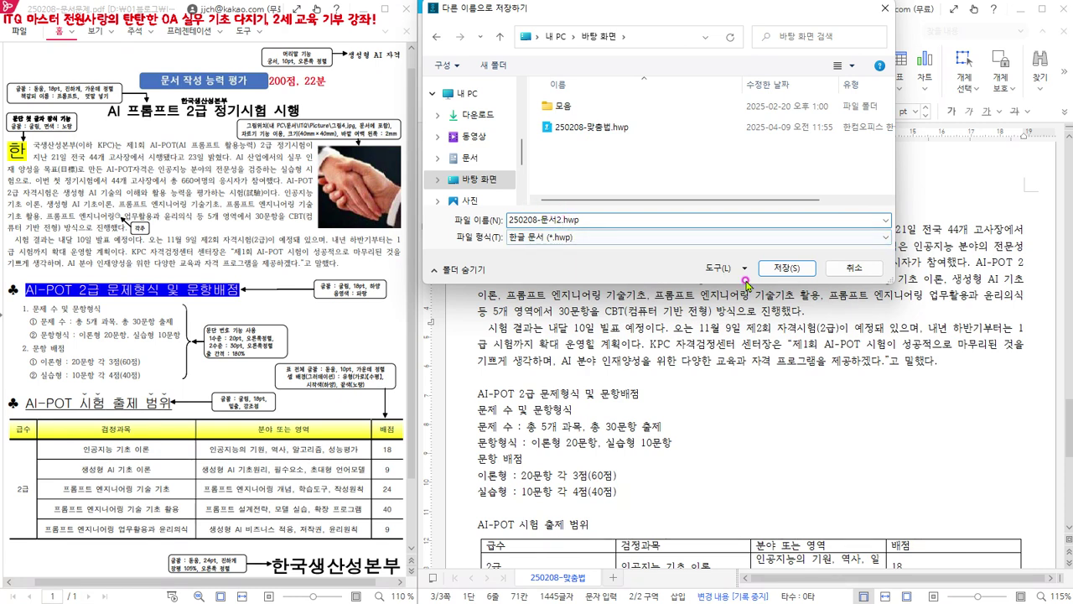
{"action": "left_click", "coordinate": [784, 270]}
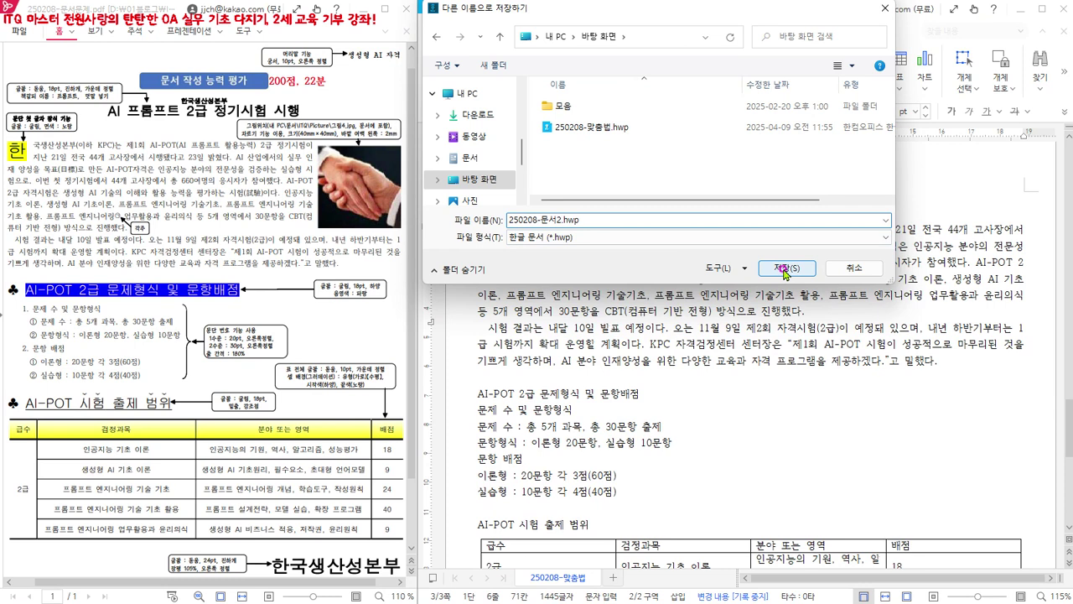